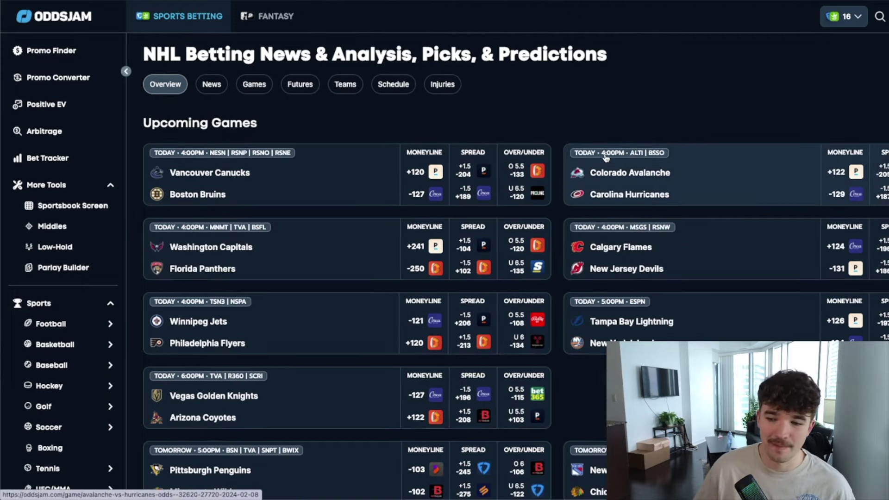
scroll(604, 181, down, 1)
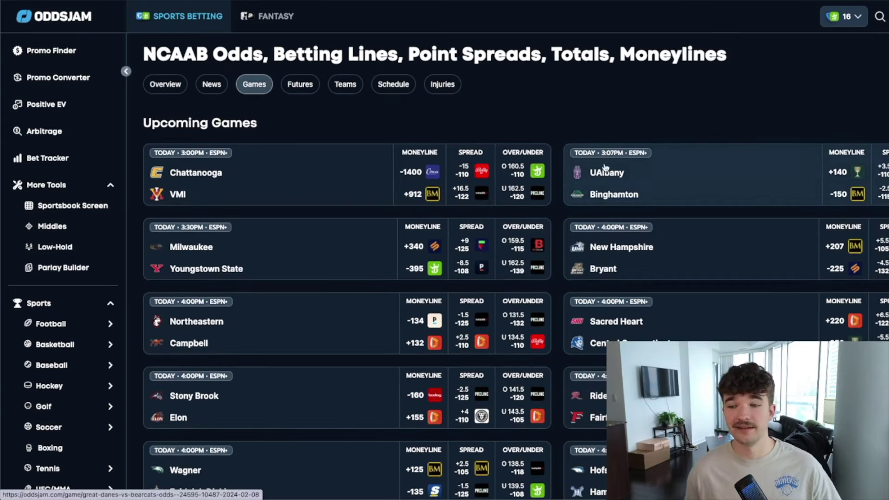
scroll(489, 210, down, 4)
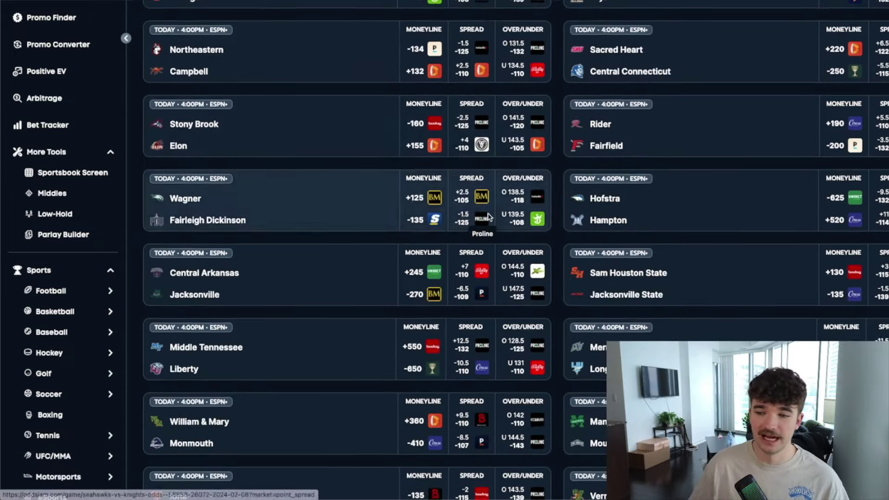
scroll(488, 217, down, 6)
scroll(486, 222, down, 4)
scroll(482, 234, down, 4)
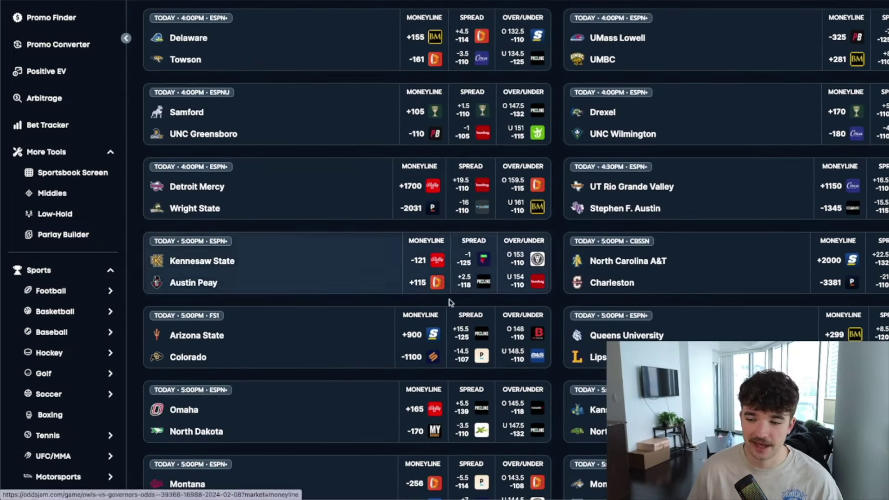
scroll(449, 302, down, 1)
scroll(458, 309, down, 2)
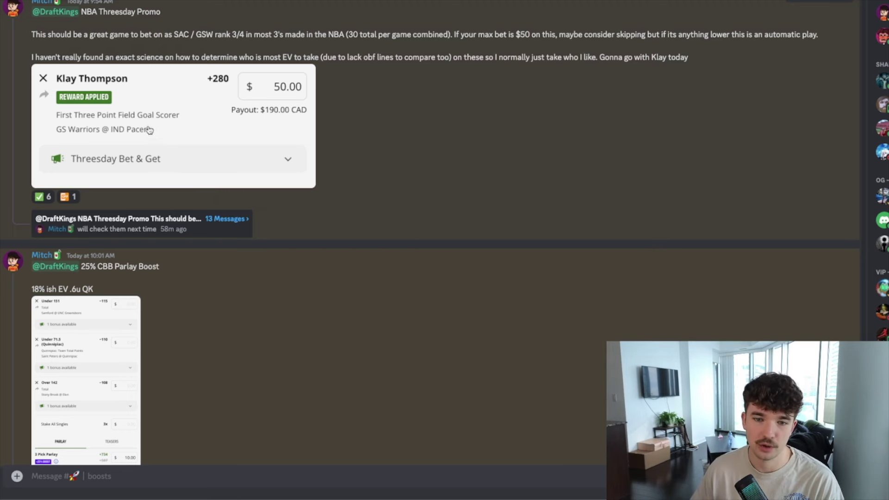
scroll(244, 127, down, 1)
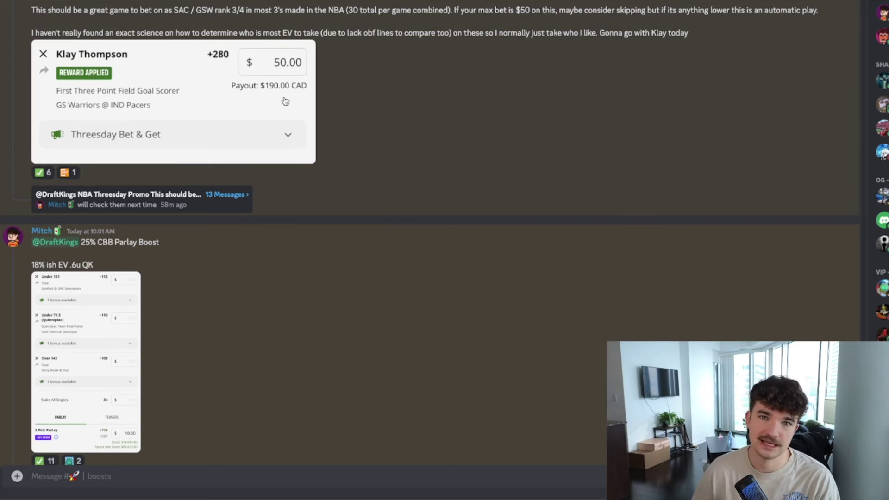
scroll(149, 213, down, 2)
scroll(74, 182, down, 2)
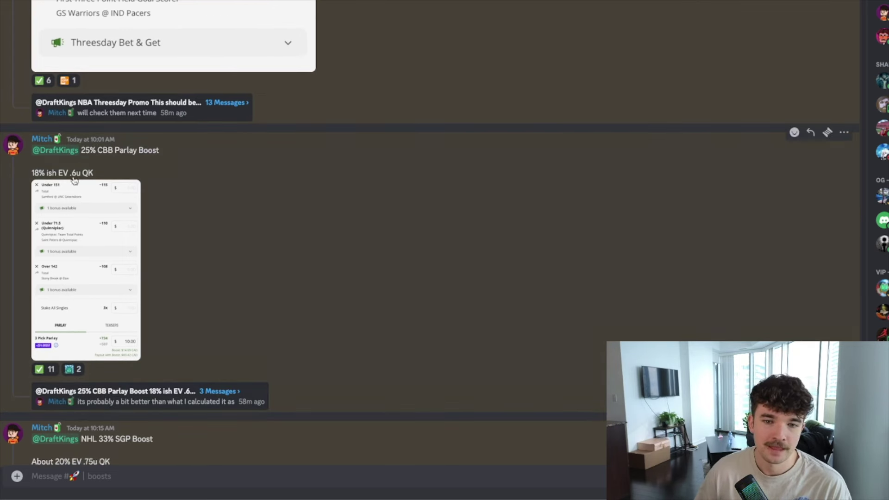
scroll(76, 172, down, 1)
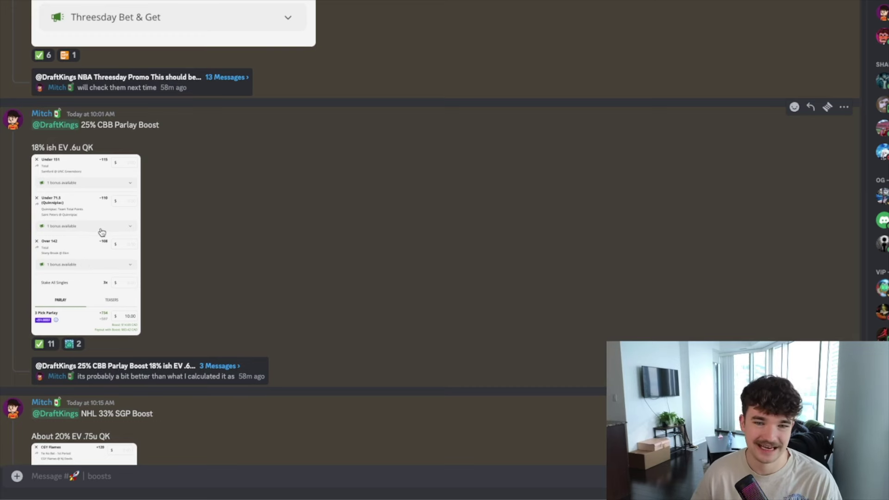
click(116, 232)
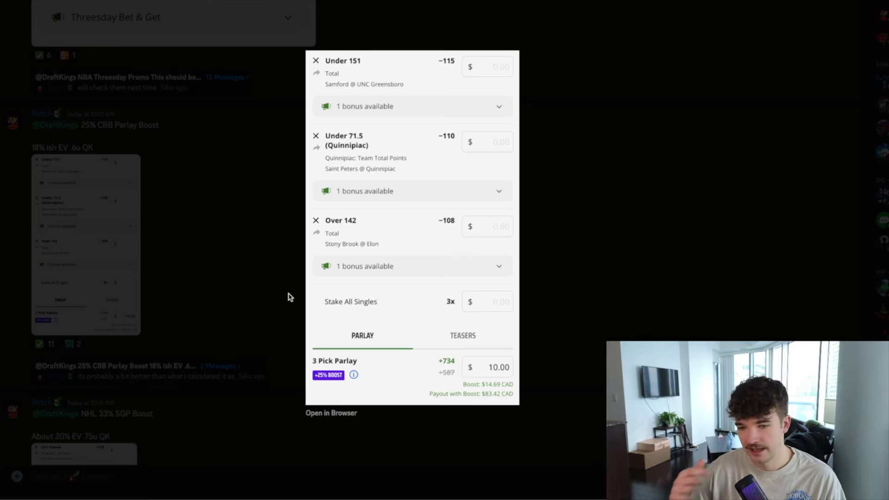
click(272, 252)
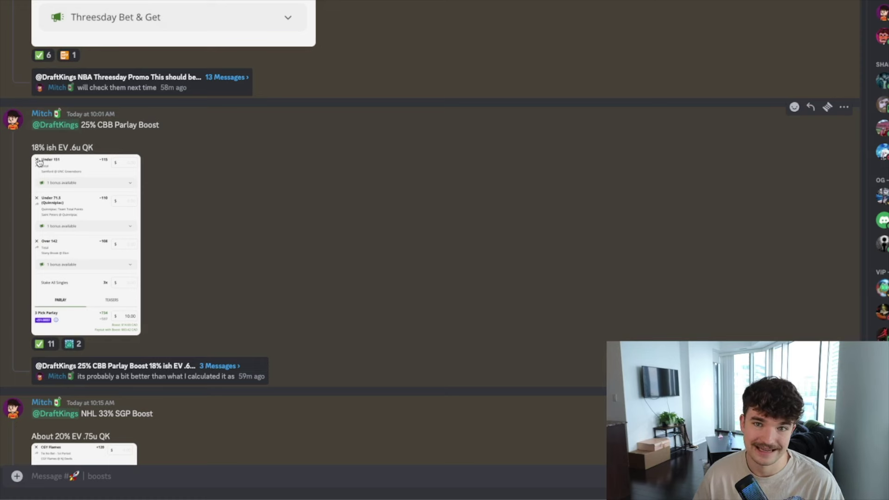
scroll(188, 218, down, 2)
scroll(201, 231, down, 2)
scroll(213, 191, down, 1)
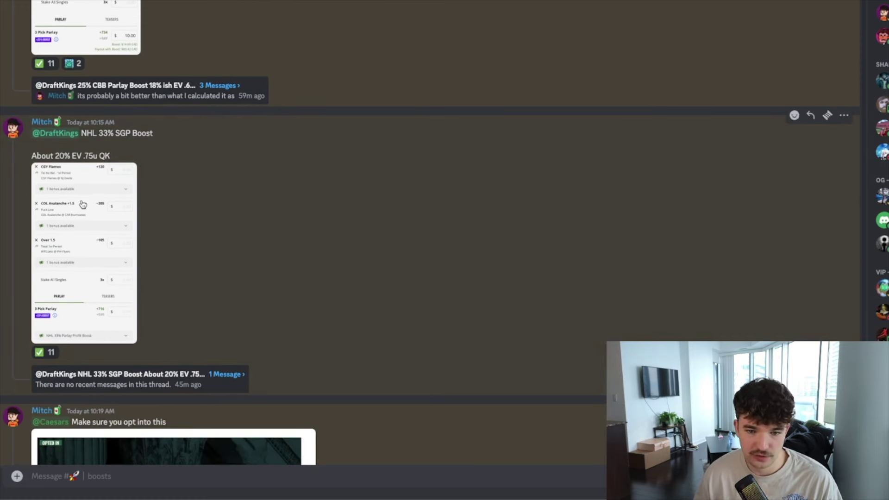
click(82, 203)
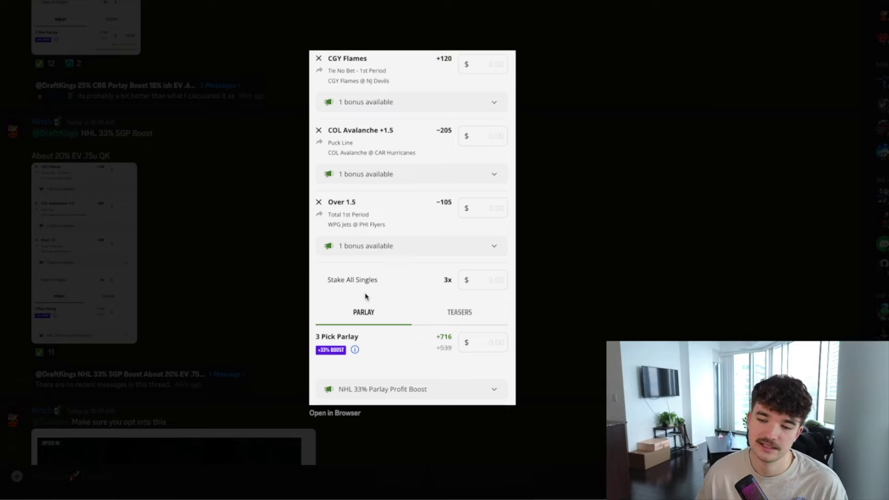
click(237, 244)
scroll(98, 221, down, 1)
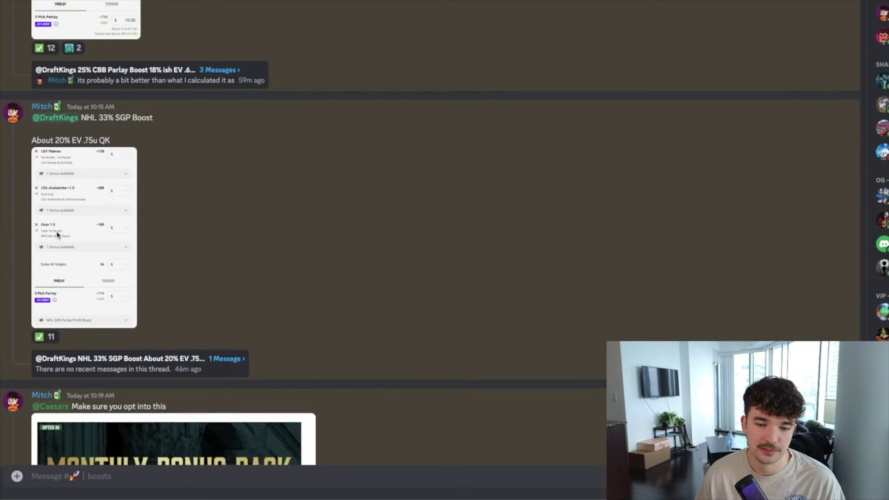
scroll(111, 236, down, 4)
scroll(132, 257, down, 1)
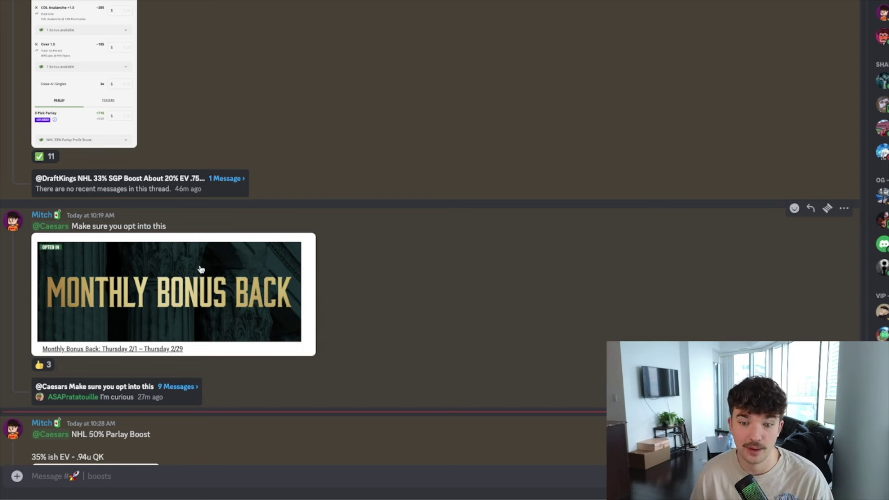
scroll(165, 302, down, 3)
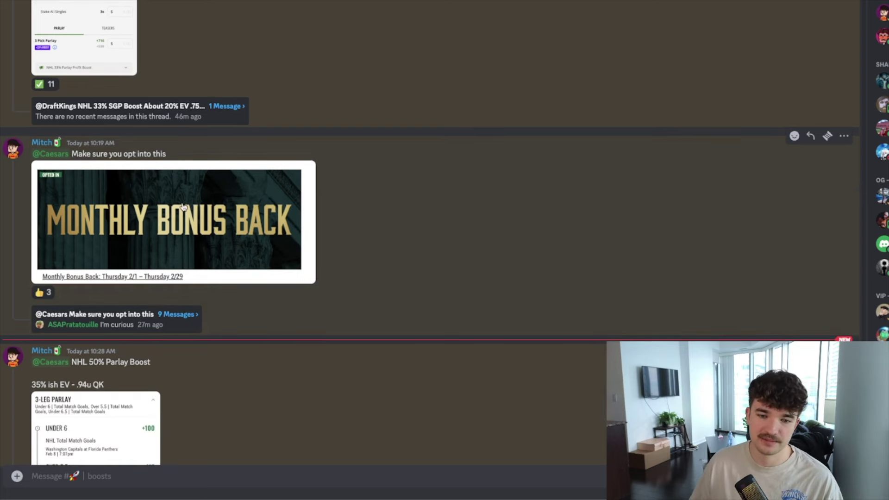
scroll(179, 208, down, 1)
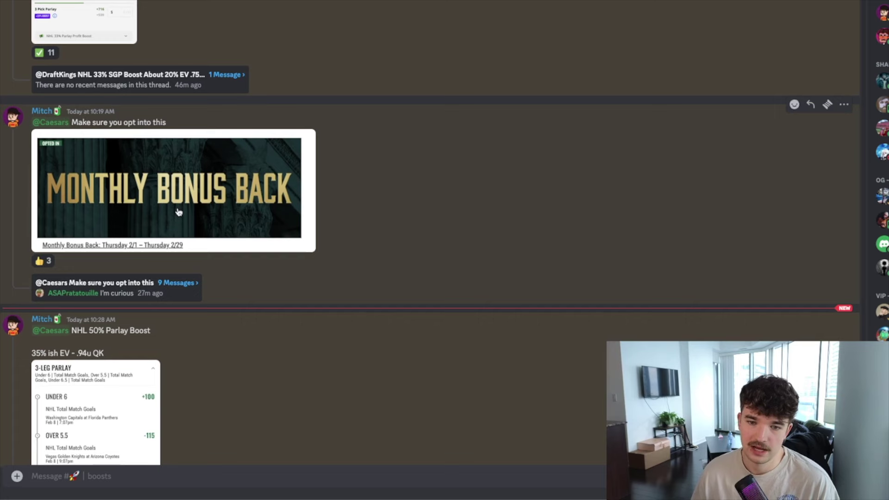
scroll(179, 212, down, 3)
scroll(174, 206, down, 5)
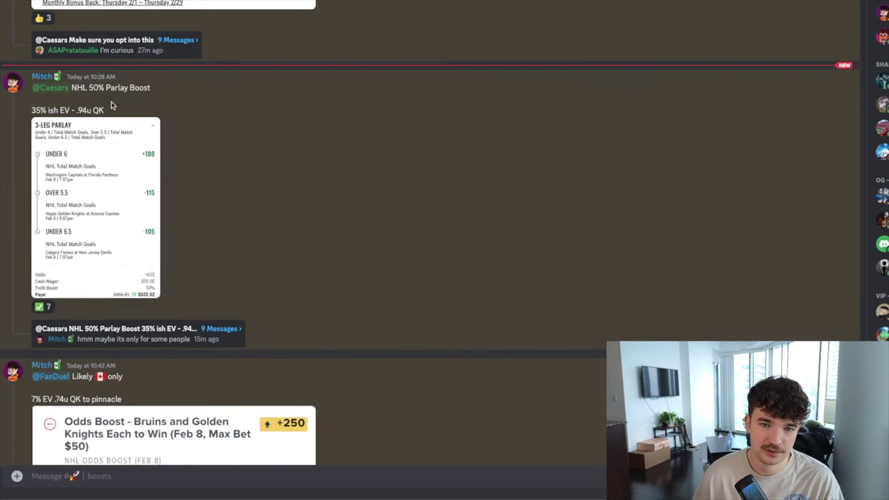
click(116, 221)
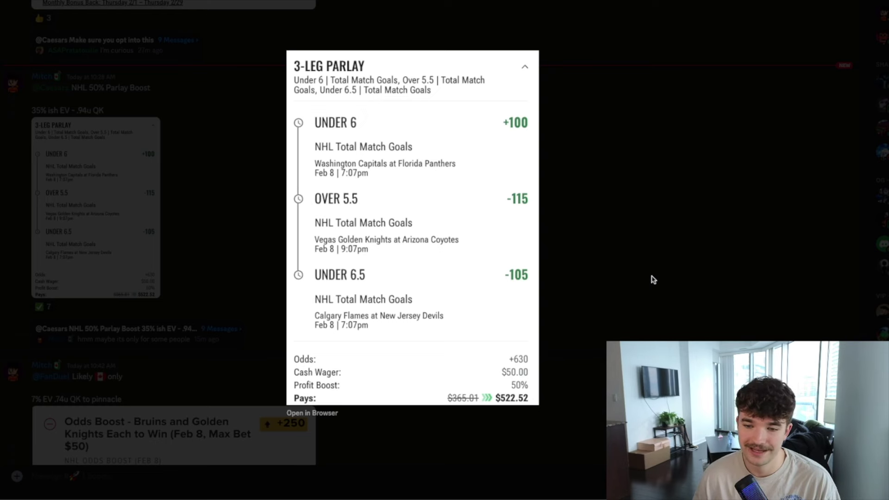
click(599, 291)
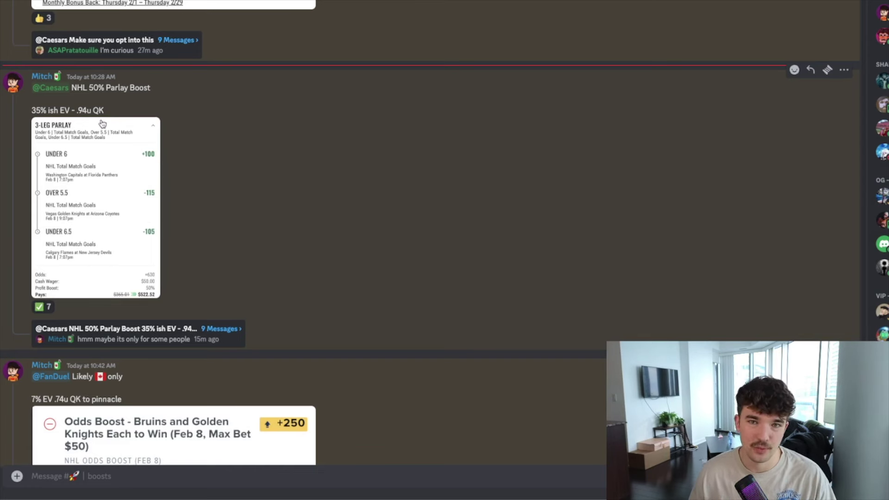
scroll(116, 195, down, 1)
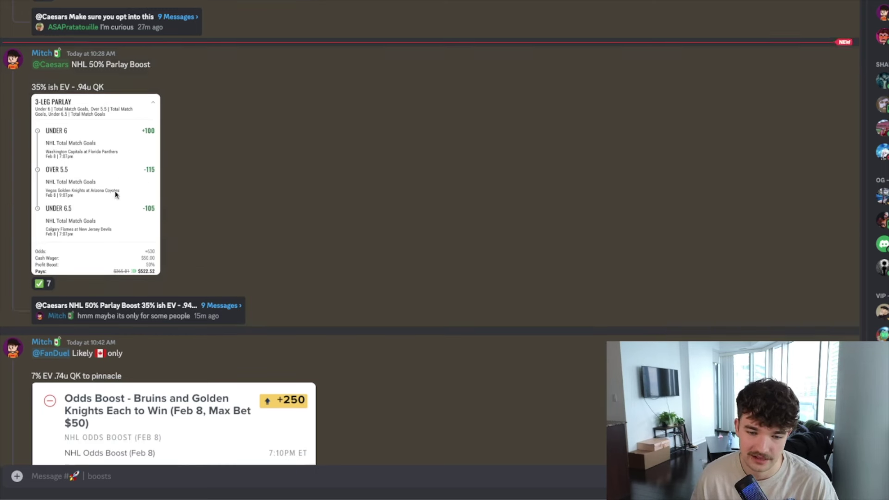
scroll(114, 195, down, 3)
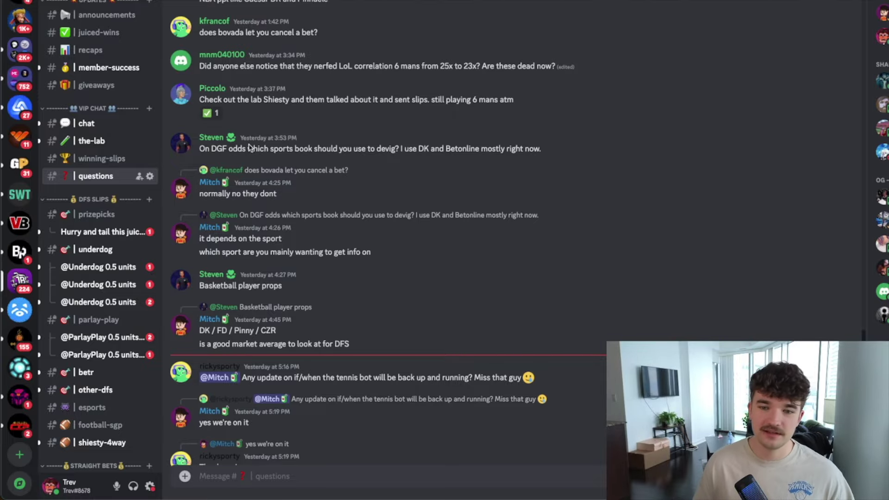
- Highlight the question about which sportsbook odds to devig, then clear the selection
drag(206, 149, 245, 148)
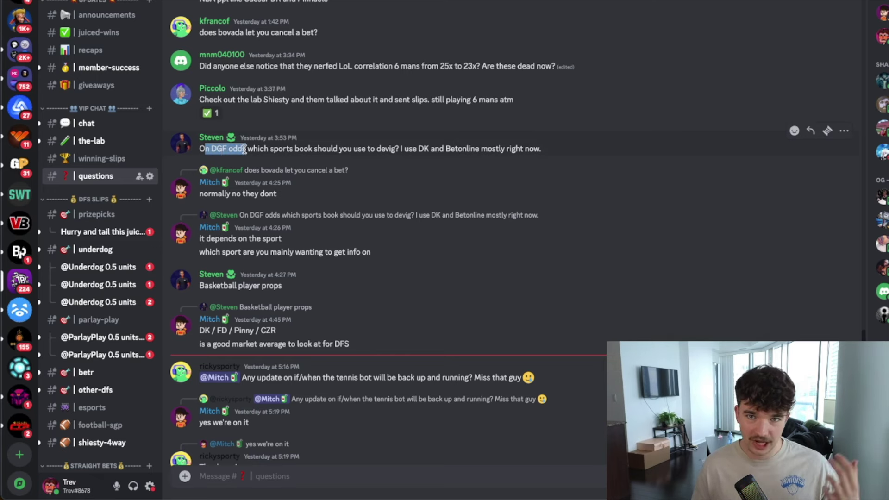
mouse_move(206, 148)
mouse_down()
mouse_move(389, 163)
mouse_move(522, 148)
mouse_up()
click(521, 148)
scroll(371, 207, down, 1)
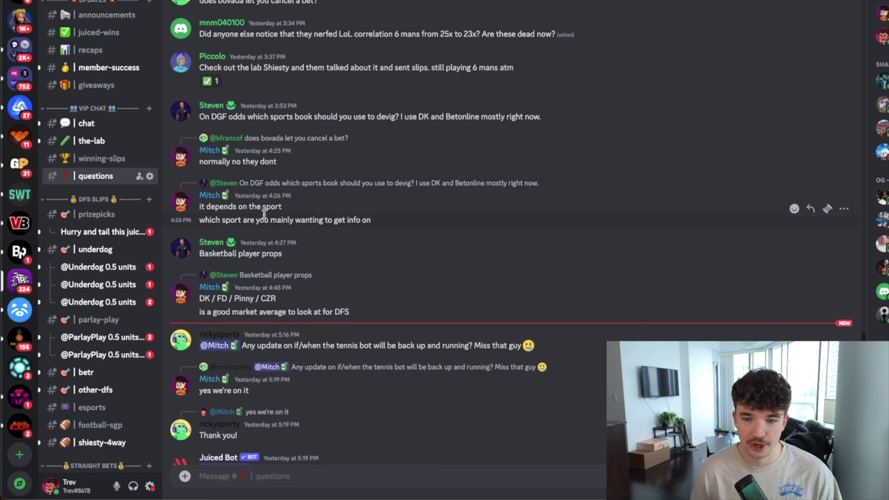
- Highlight the basketball player props reply and the DK / FD / Pinny / CZR answer
drag(283, 255, 194, 258)
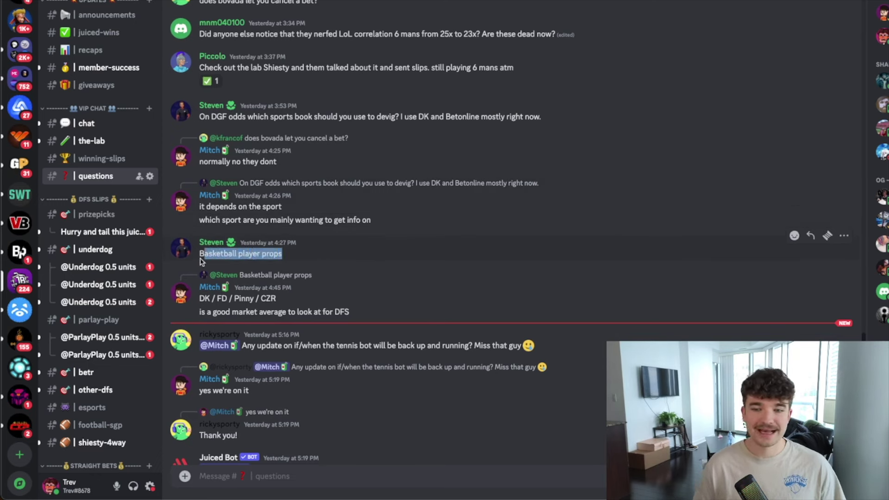
click(273, 251)
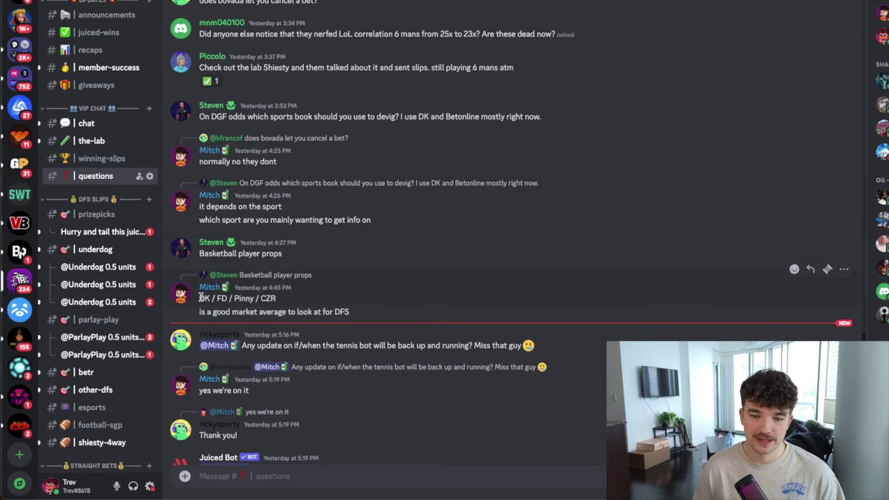
drag(201, 298, 277, 297)
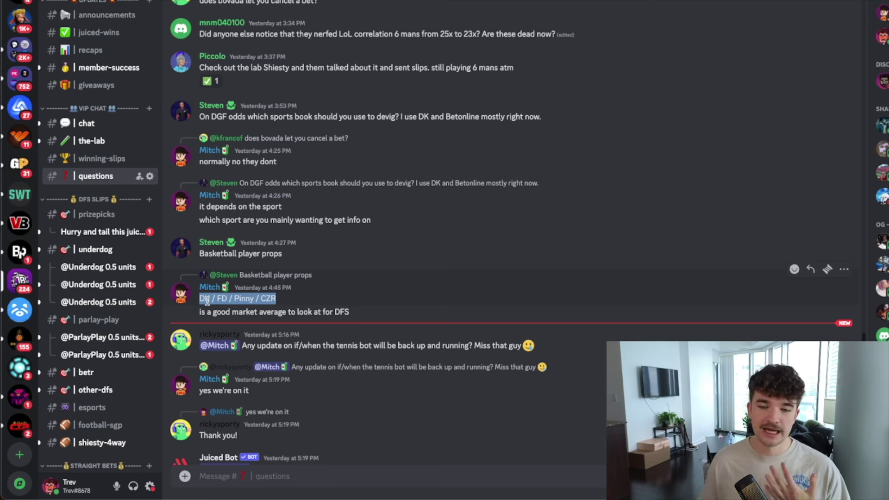
click(255, 299)
drag(278, 298, 192, 298)
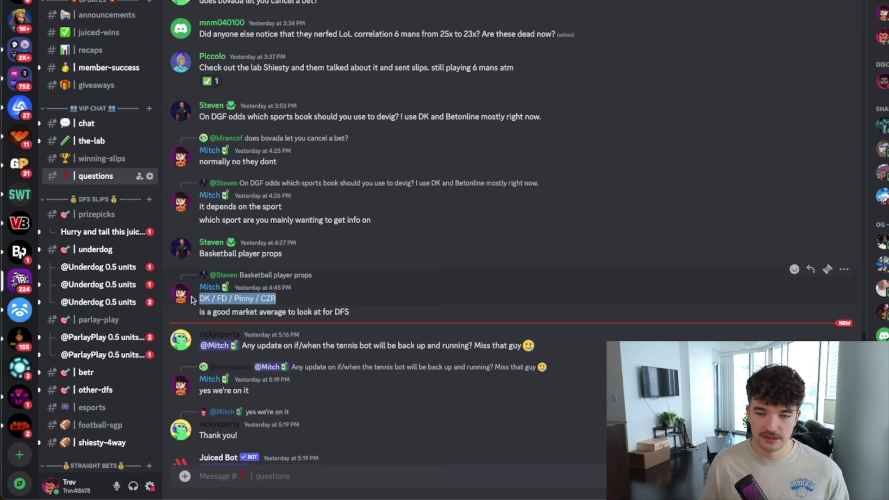
click(276, 306)
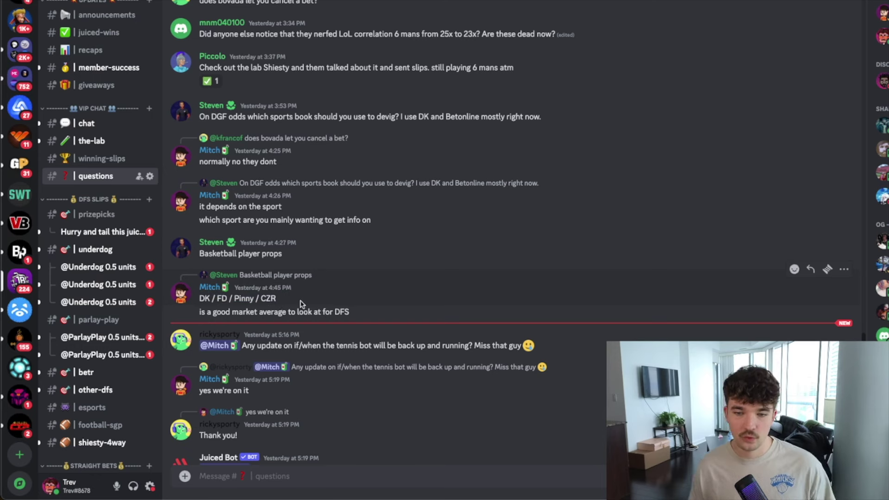